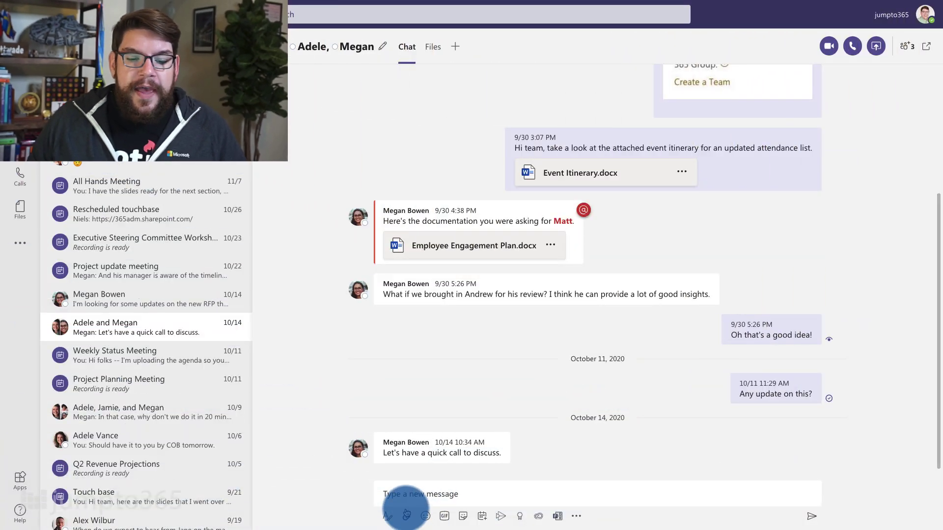
- Write the chat message 'Hi team, make sure to have a look at these numbers and comment when you can.'
click(408, 500)
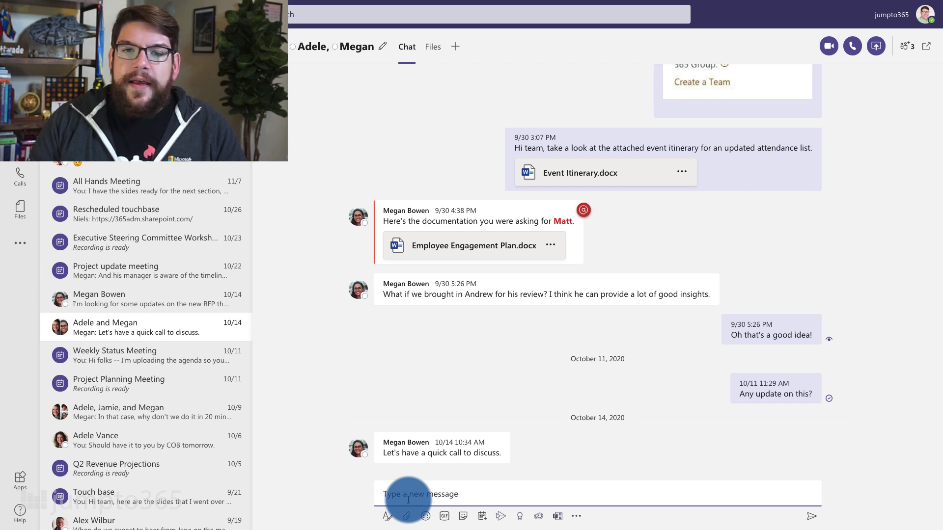
text(Hi team, make sure to have a look at these numbers and comment when you can.)
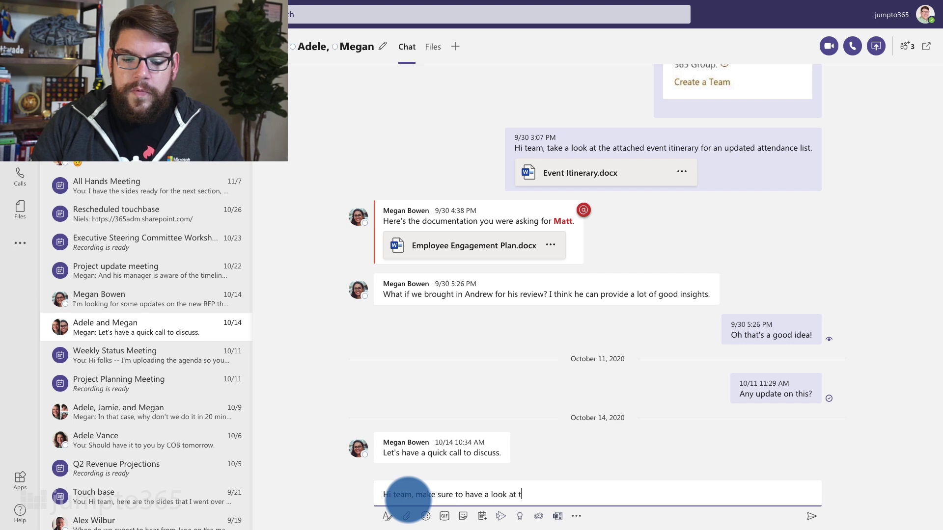
click(346, 496)
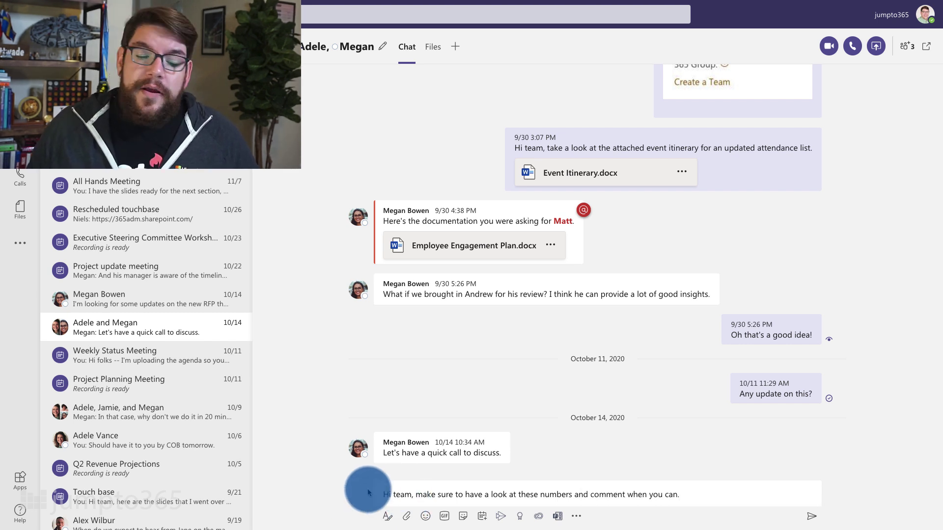
- Attach Annual Financial Projections.xlsx from the Desktop to the draft message
click(406, 516)
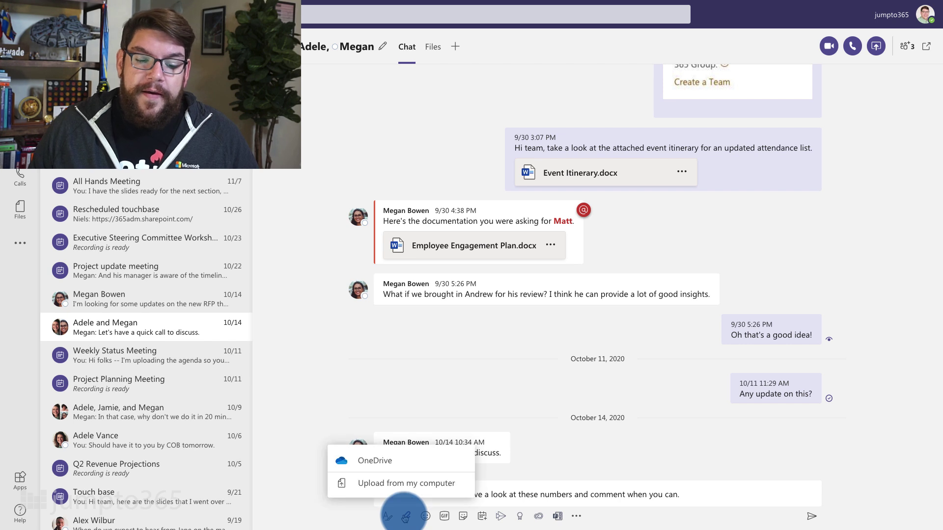
click(376, 484)
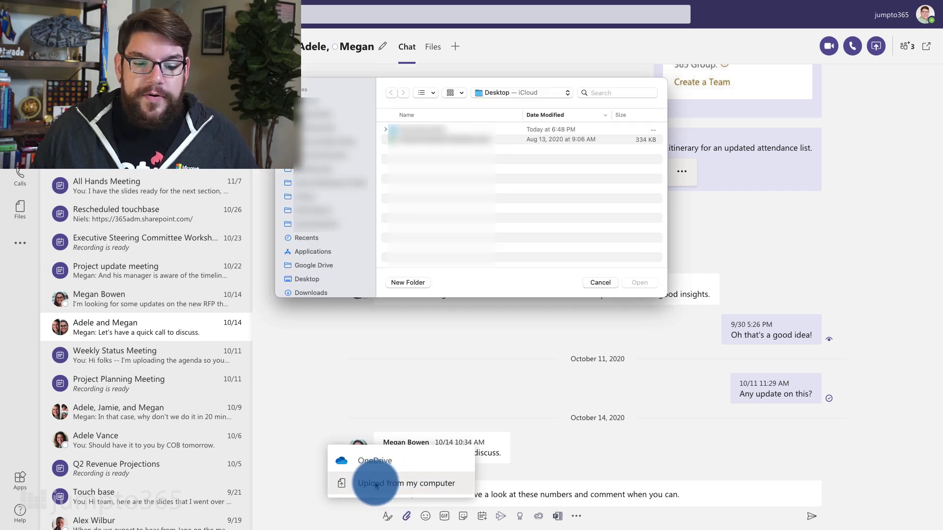
click(315, 279)
click(430, 141)
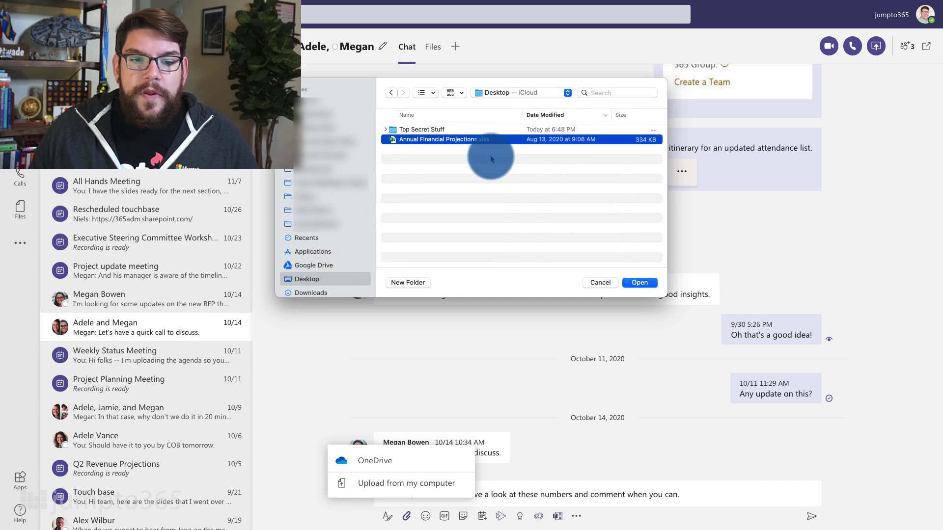
click(638, 283)
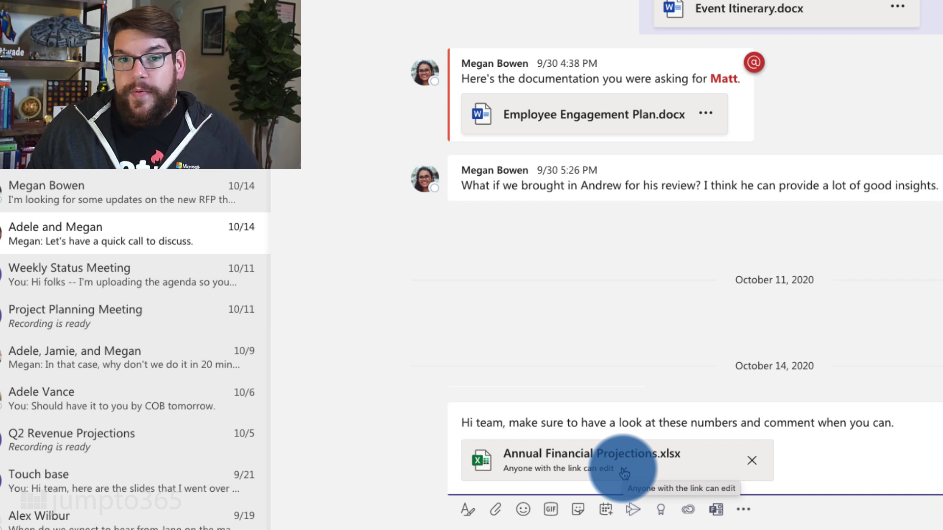
- Limit the spreadsheet's edit link to people currently in this chat, keeping editing allowed
click(623, 472)
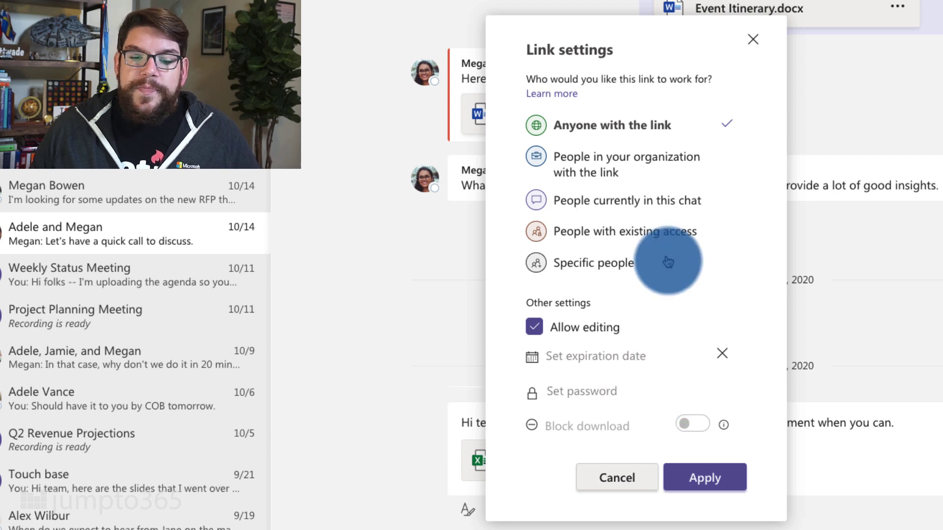
click(622, 208)
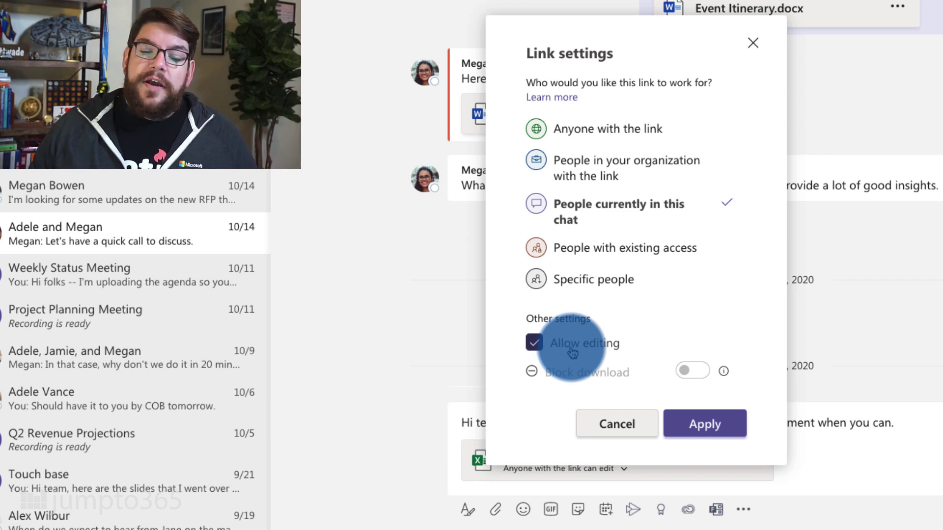
click(699, 418)
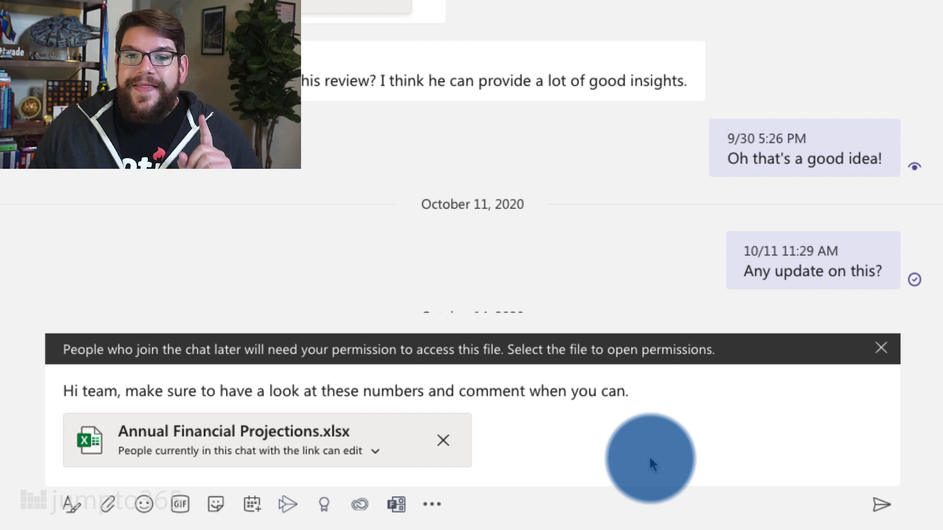
- Recheck the chat-members-only link settings, then send the message with the spreadsheet
click(361, 452)
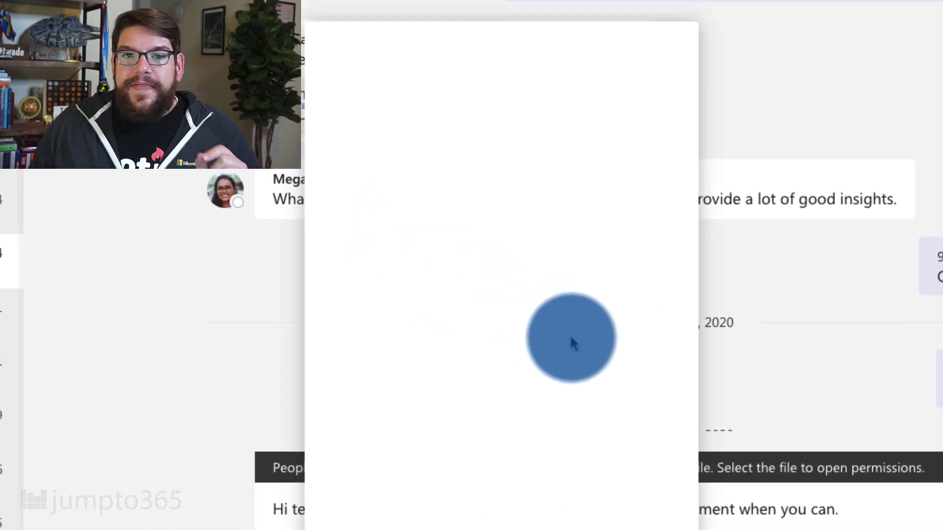
scroll(549, 287, up, 1)
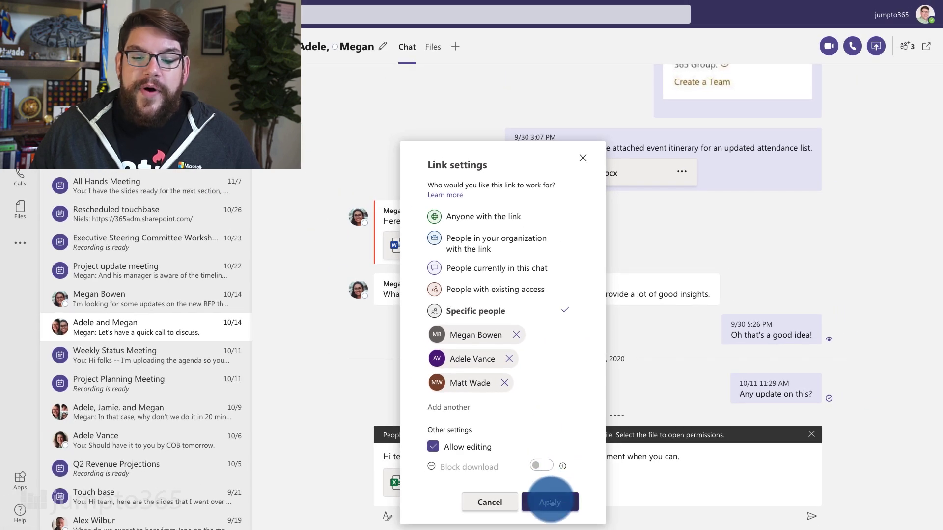
click(551, 503)
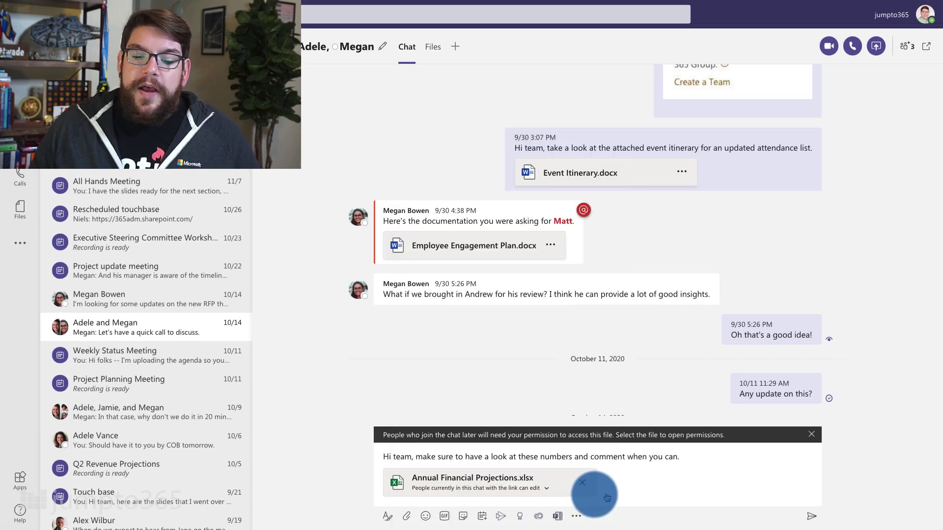
click(811, 516)
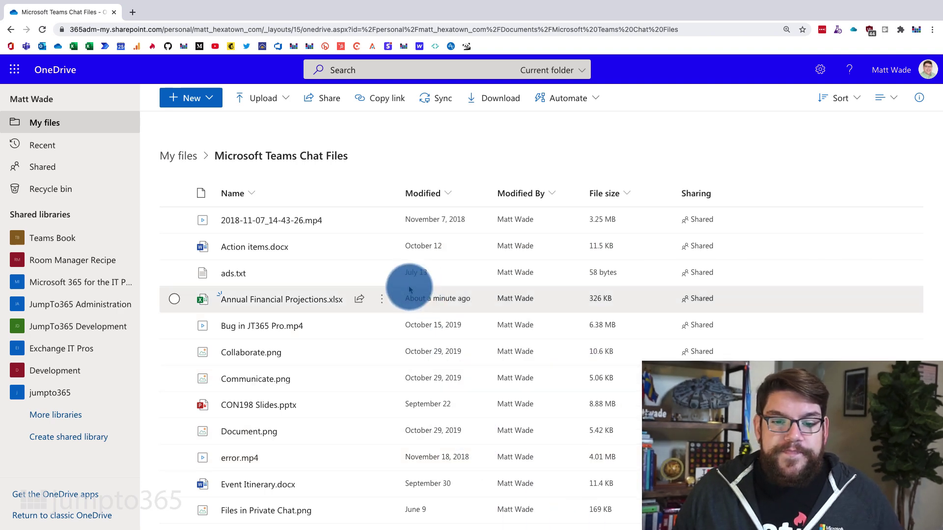
- In OneDrive's Manage Access for Annual Financial Projections.xlsx, list the three chat members the link works for
mouse_move(253, 305)
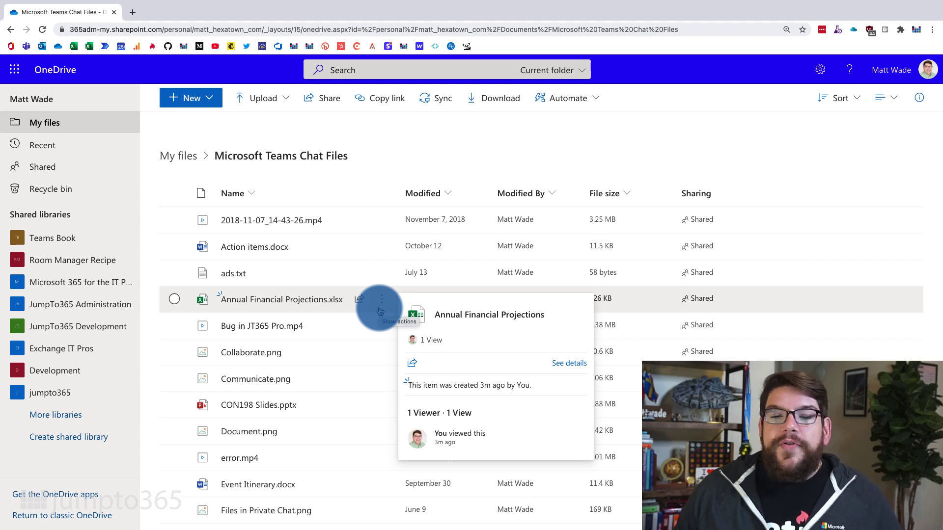
click(379, 301)
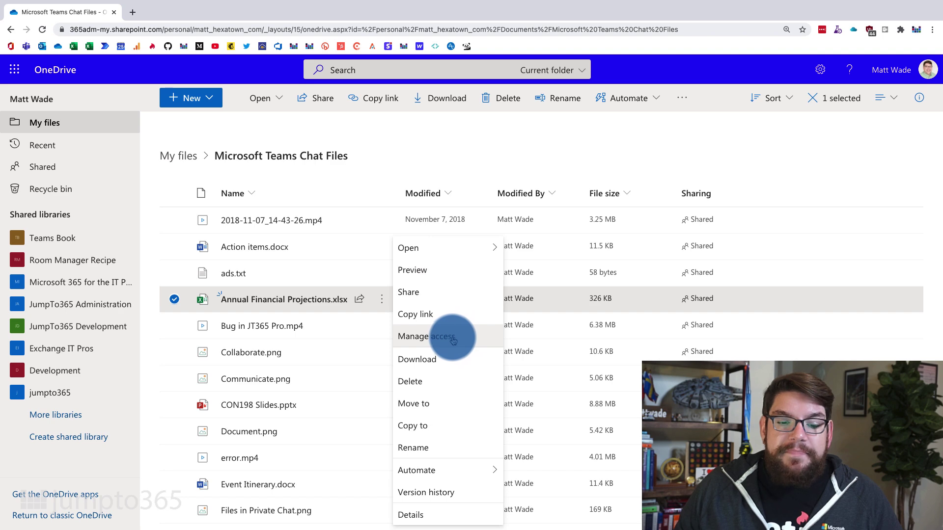
key(Escape)
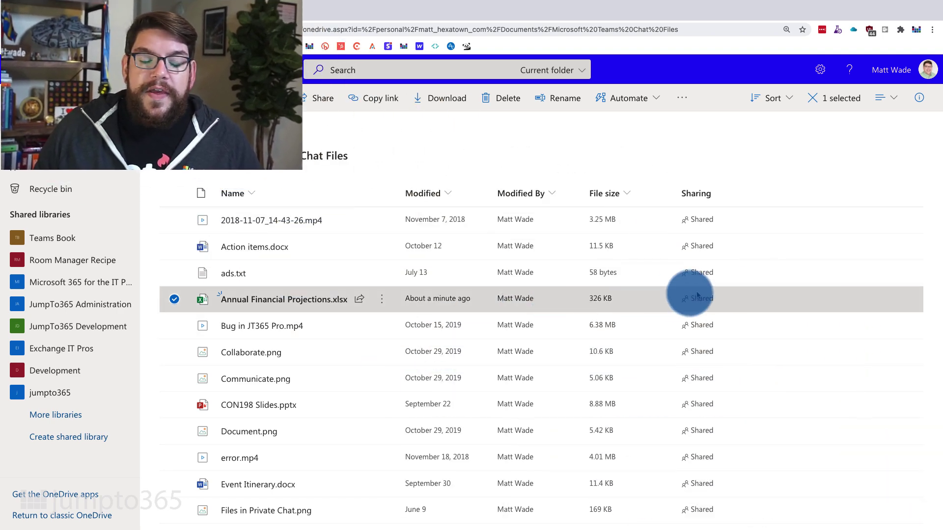
click(714, 291)
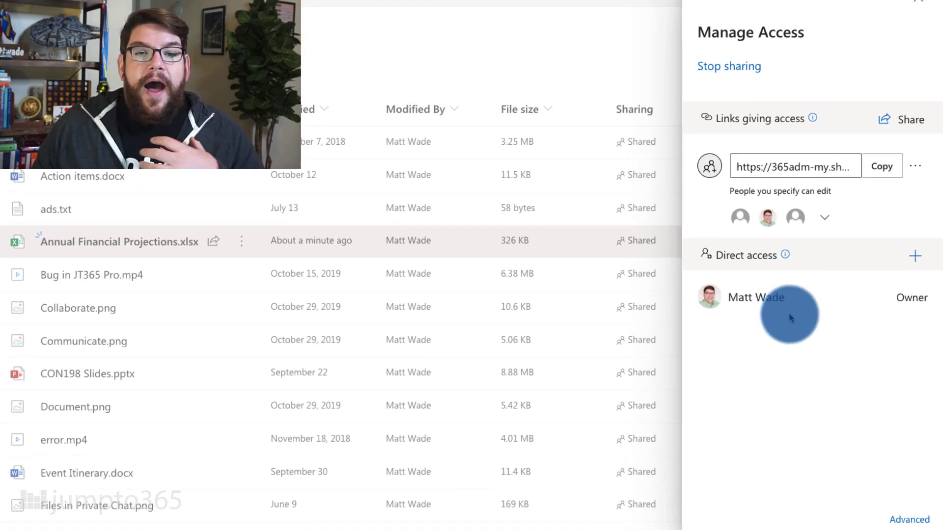
click(824, 217)
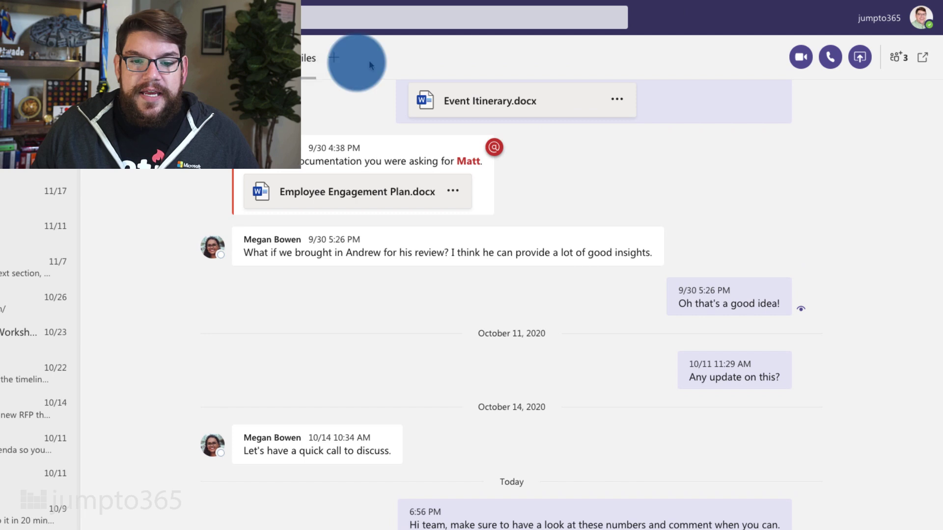
- Add the new colleague to the group chat with all previous chat history included
click(898, 57)
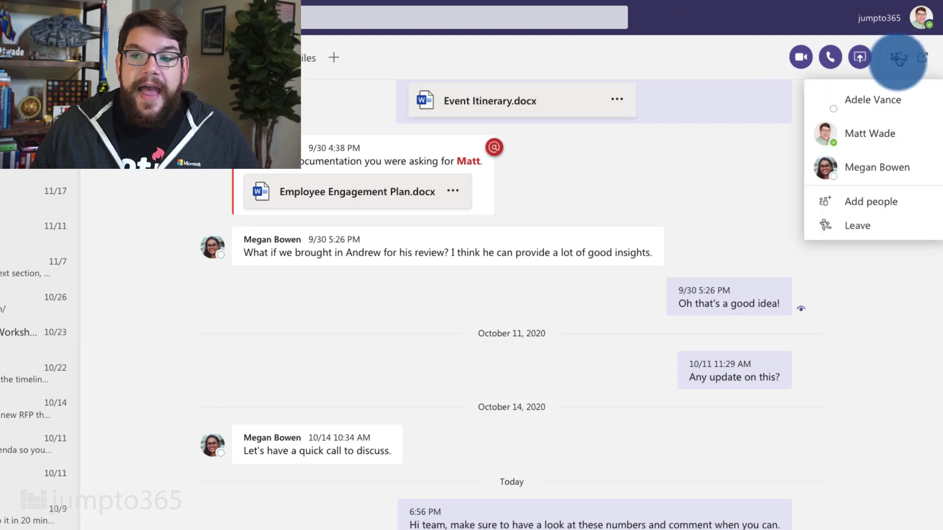
click(870, 201)
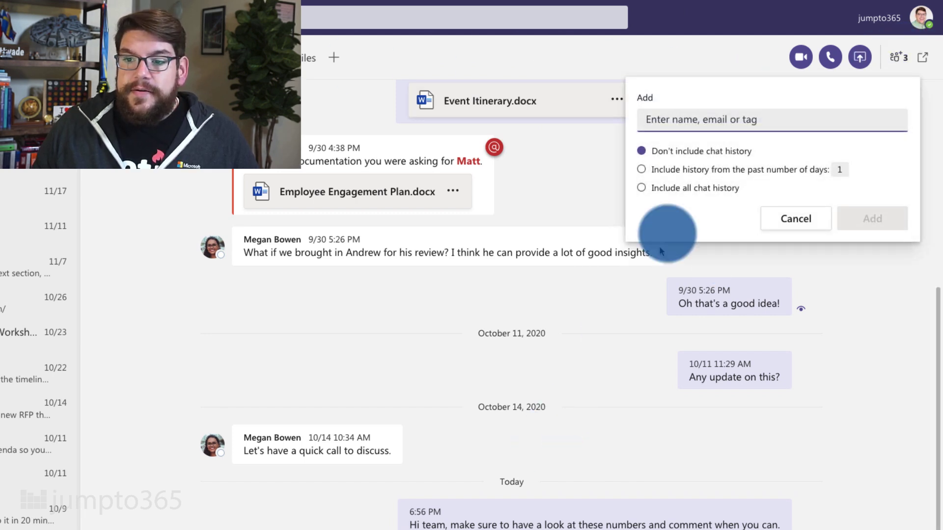
text(alex)
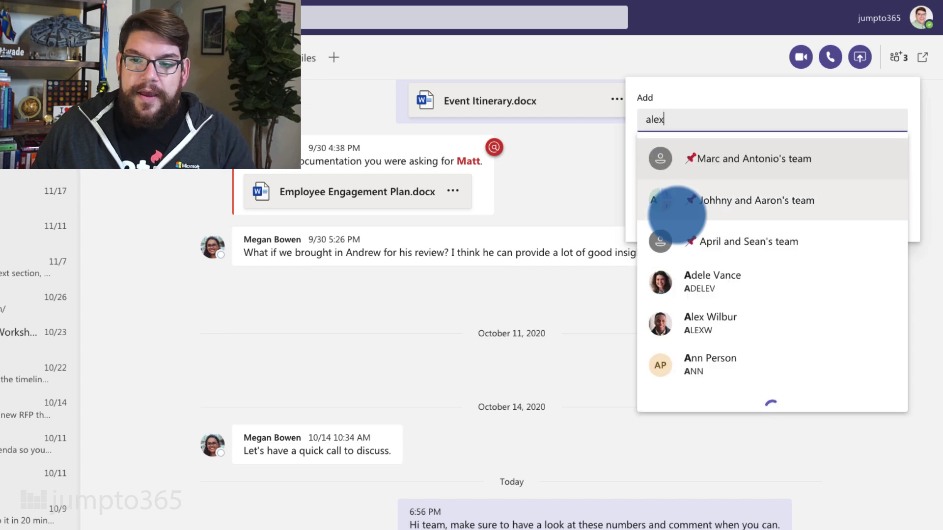
click(705, 157)
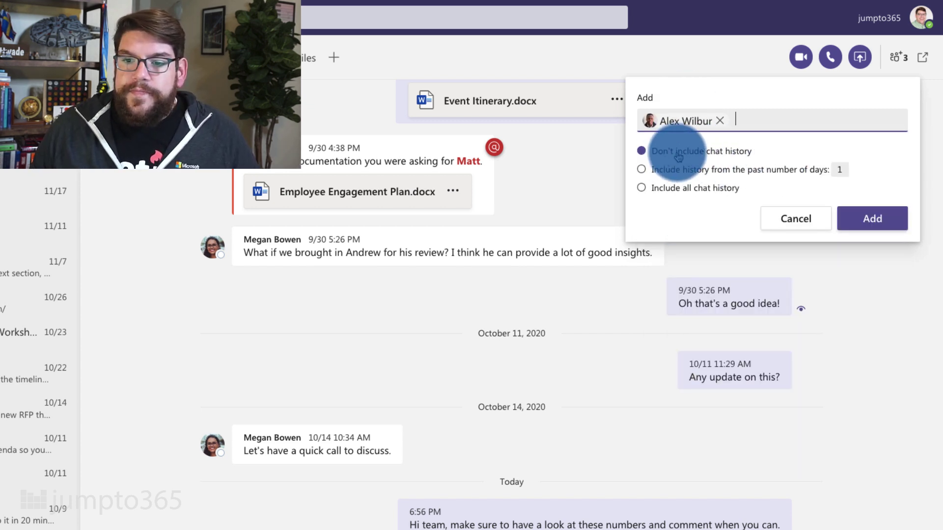
click(670, 189)
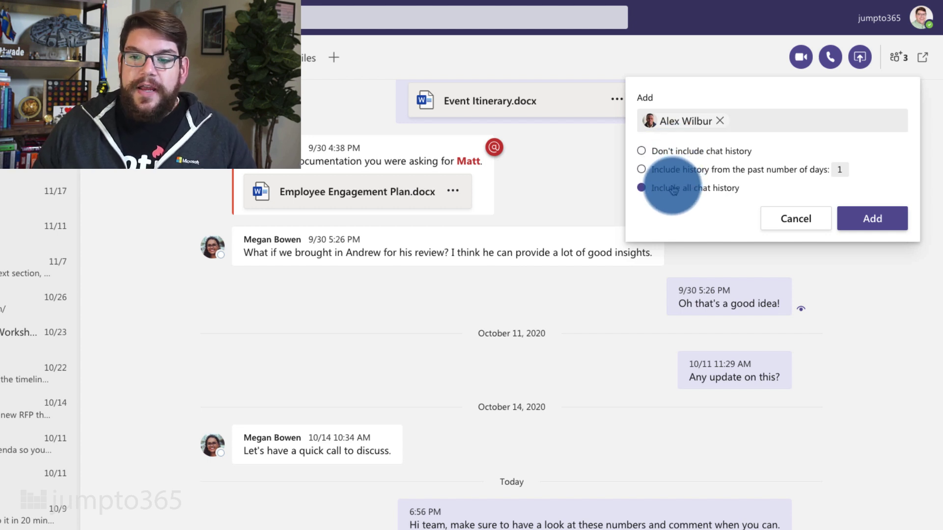
click(864, 222)
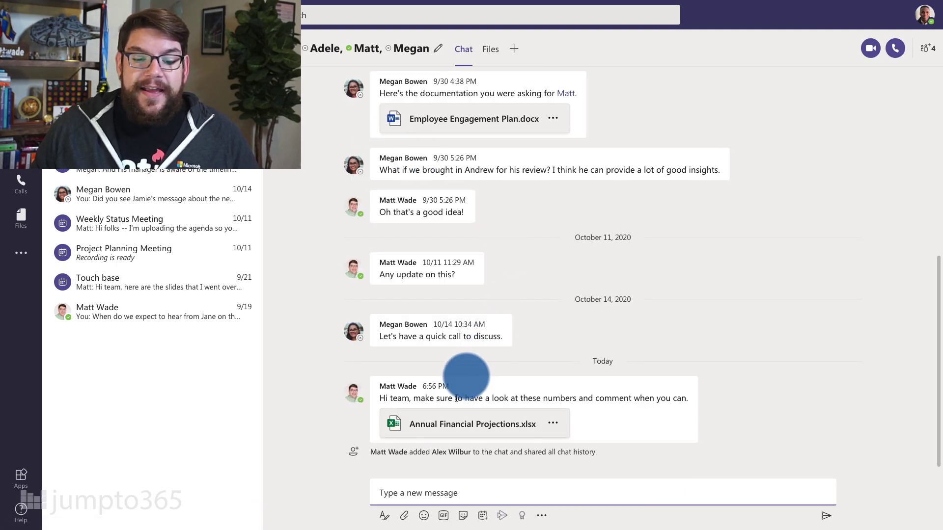
- Open the spreadsheet as the new member and, when denied, send the owner an access request
click(443, 425)
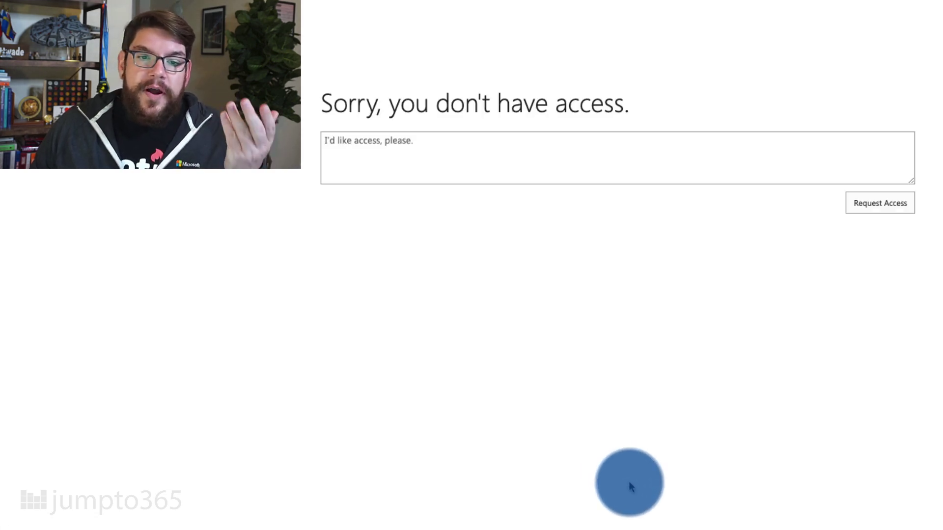
click(560, 170)
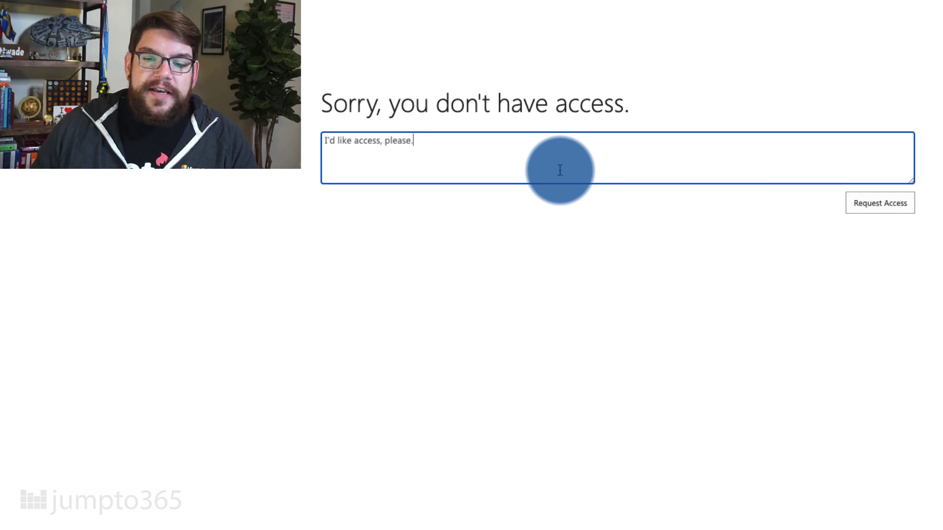
click(886, 204)
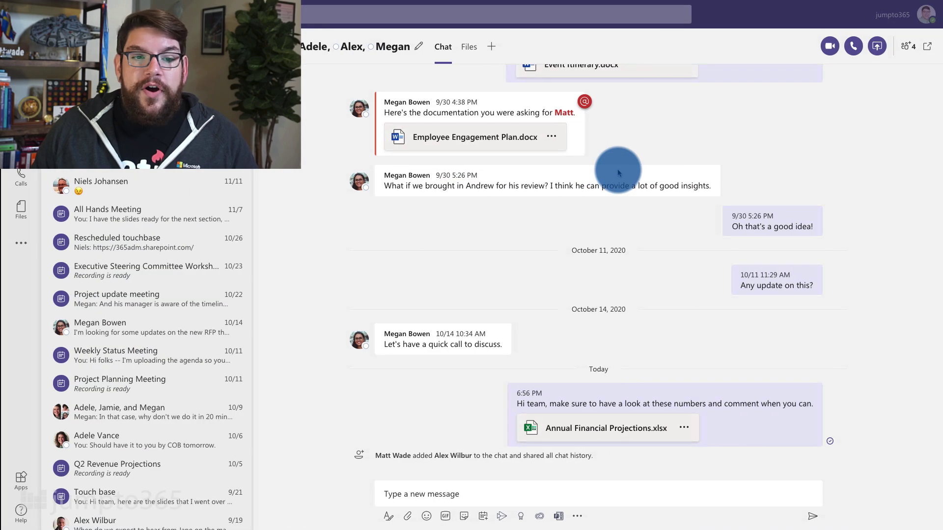
- Add the new colleague to the spreadsheet link's 'This link works for' list and save
mouse_move(618, 173)
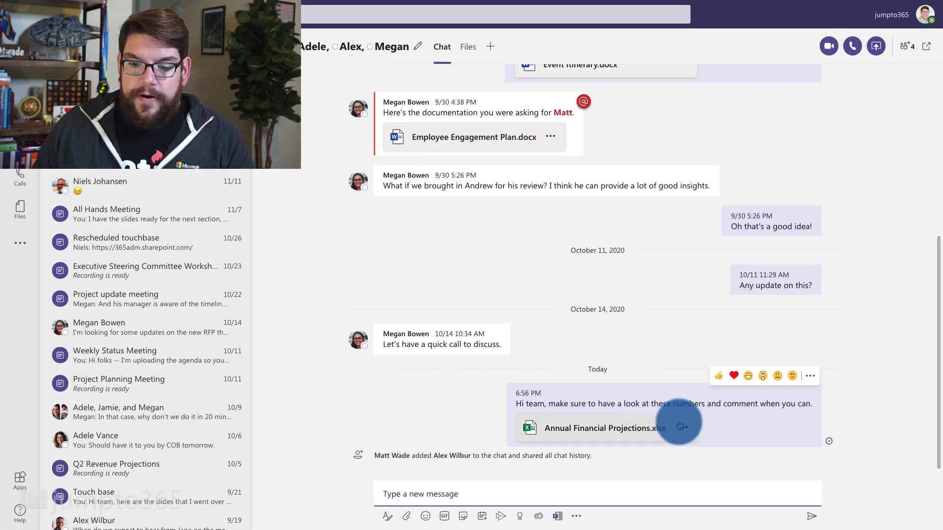
click(681, 426)
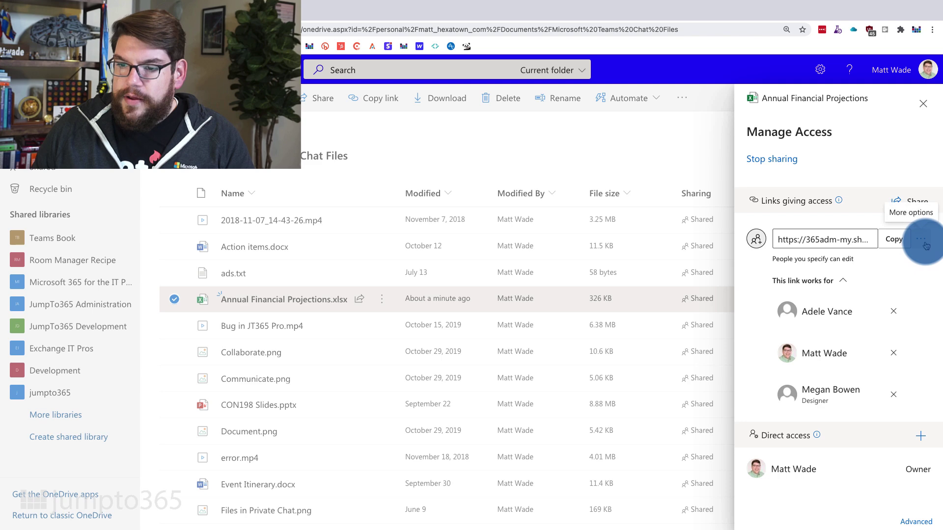
click(926, 245)
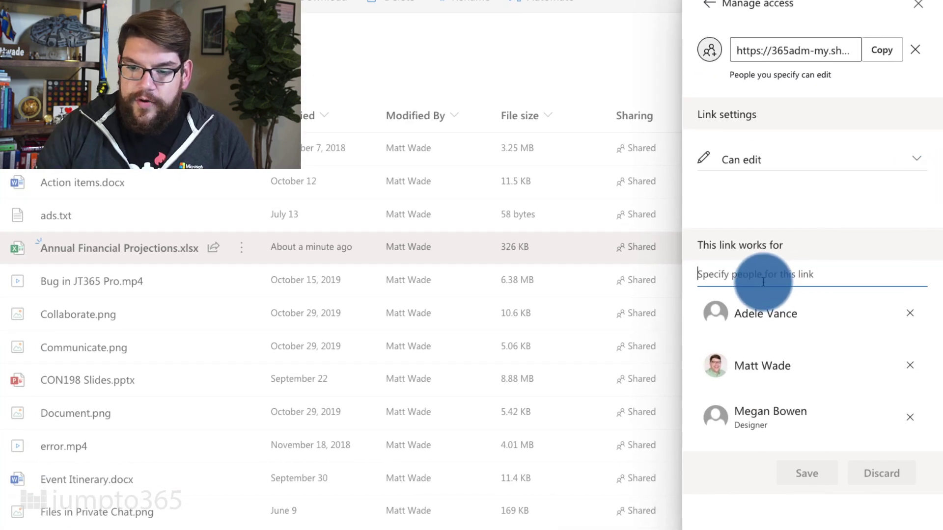
text(alex)
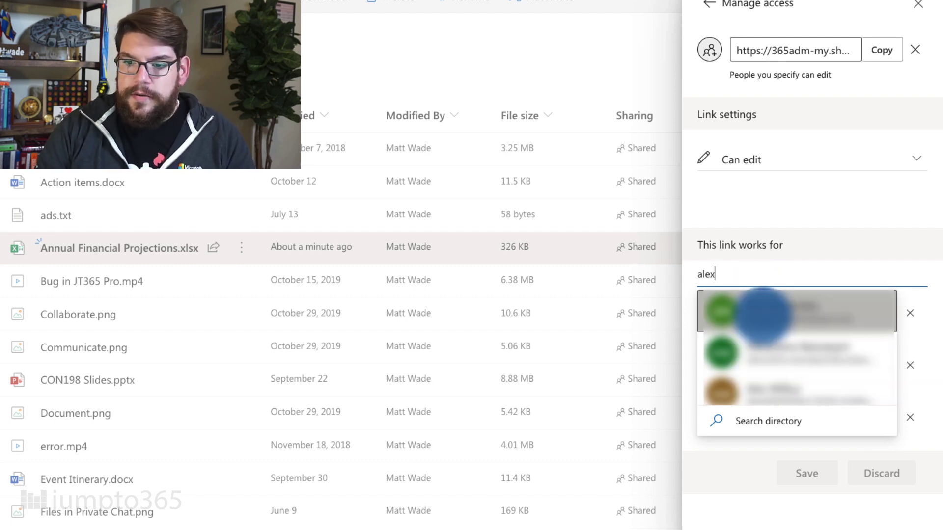
text( wil)
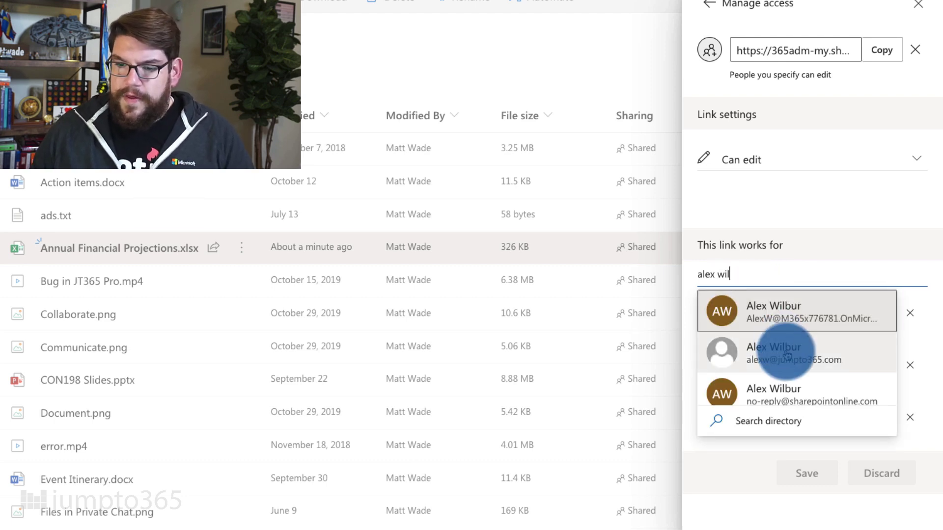
click(787, 355)
click(807, 523)
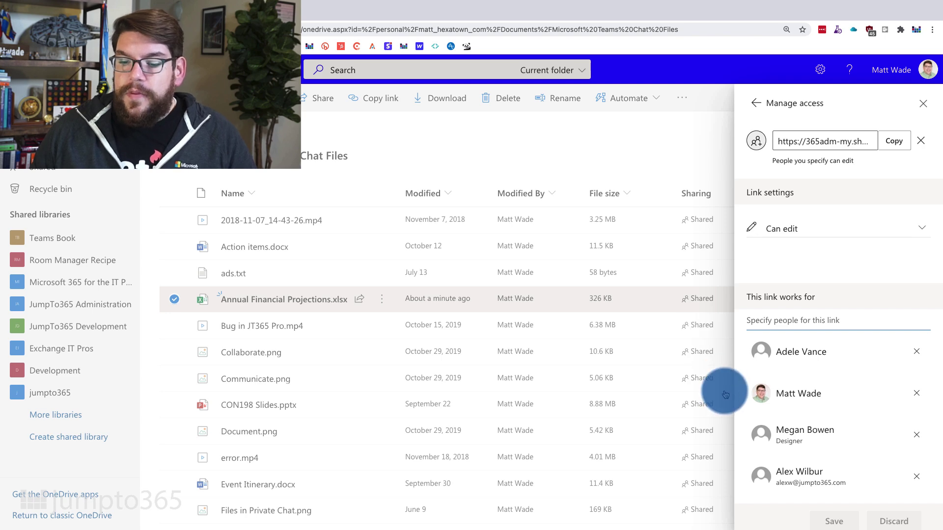
scroll(810, 378, down, 1)
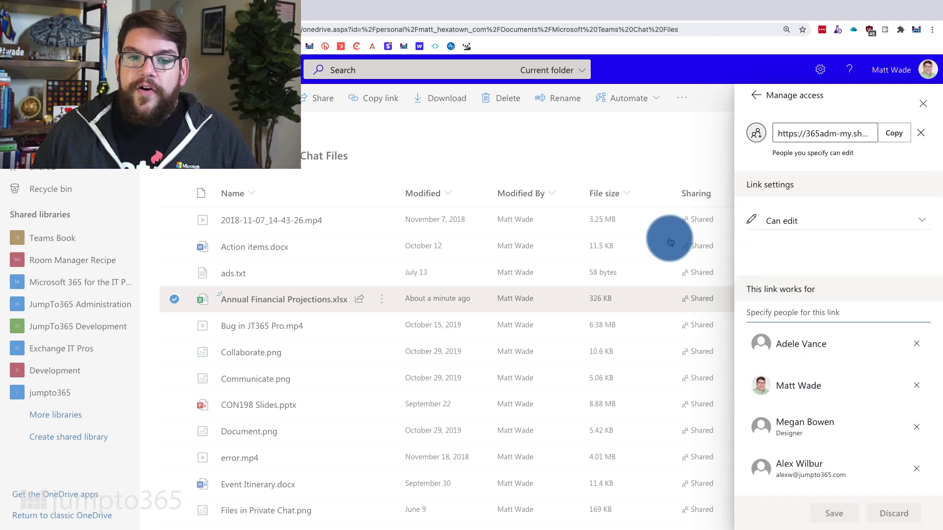
key(ctrl+Left)
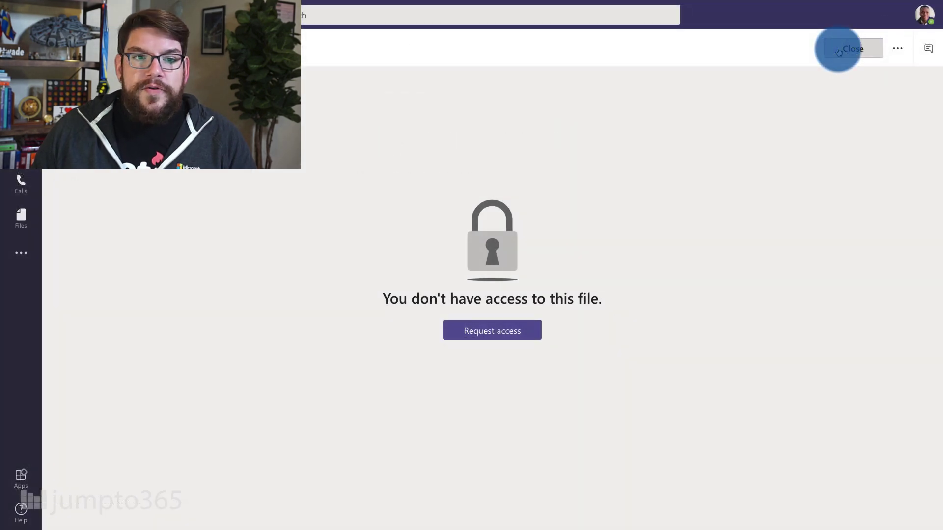
- Leave the no-access view and reopen Annual Financial Projections.xlsx from the chat card
click(839, 48)
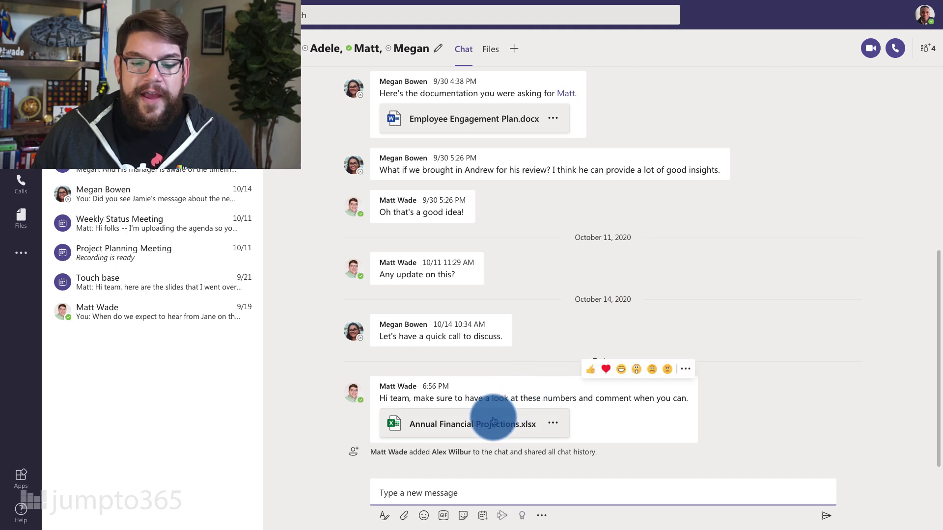
click(493, 419)
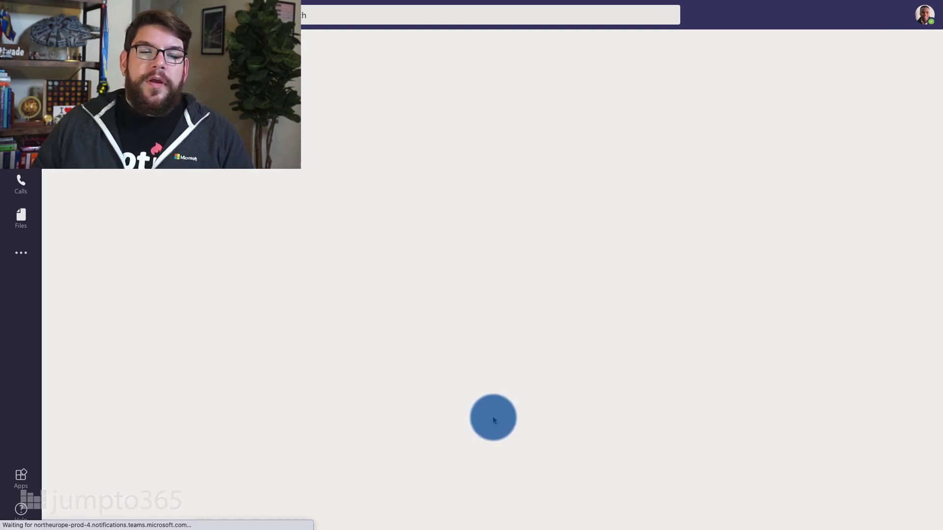